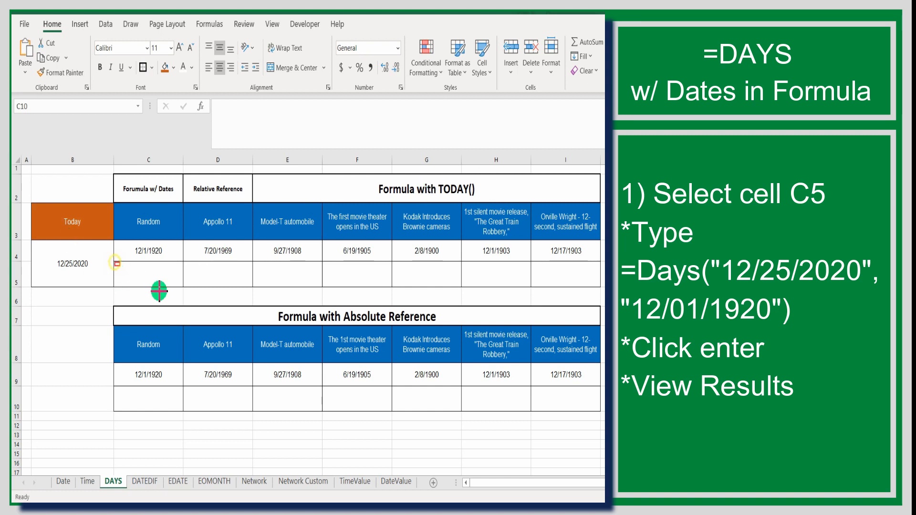
# - Enter the formula =DAYS("12/25/2020", "12/1/1920") in cell C5 to count the days between the two typed dates
pyautogui.moveTo(159, 291); pyautogui.dragTo(183, 289)
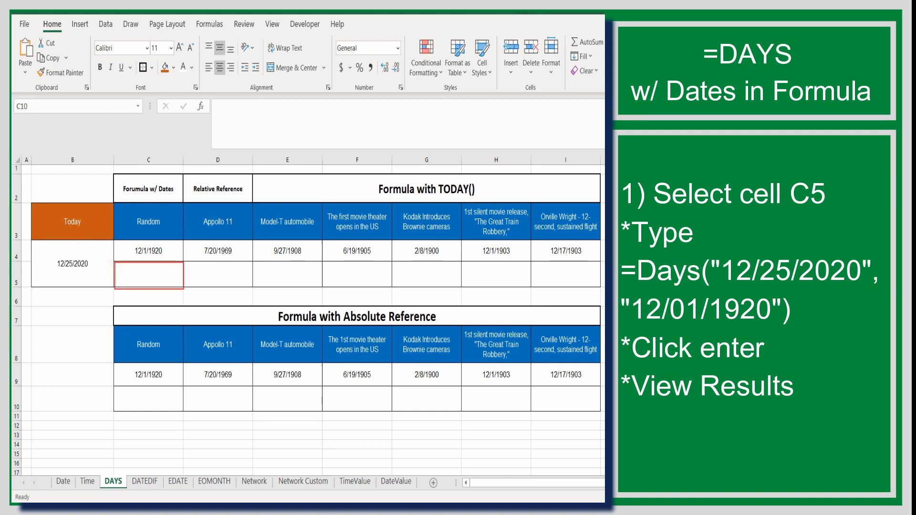
pyautogui.click(165, 274)
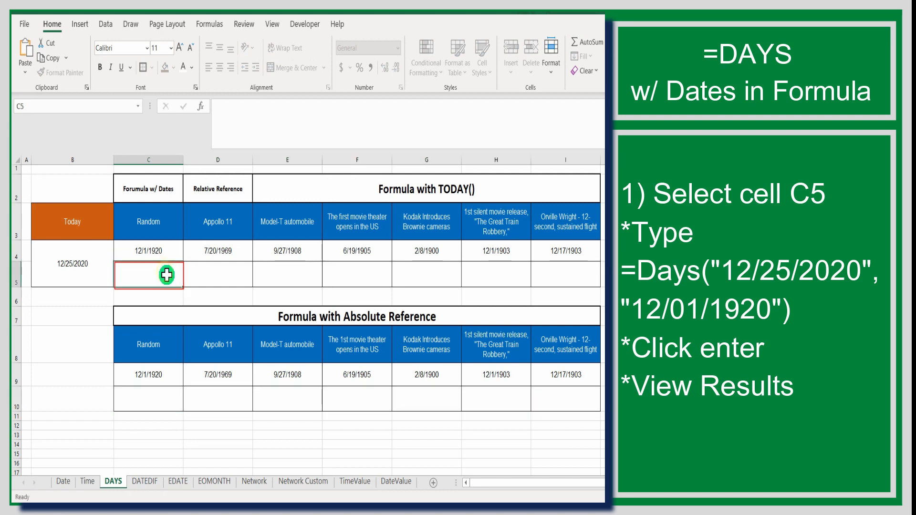
pyautogui.write('=DA')
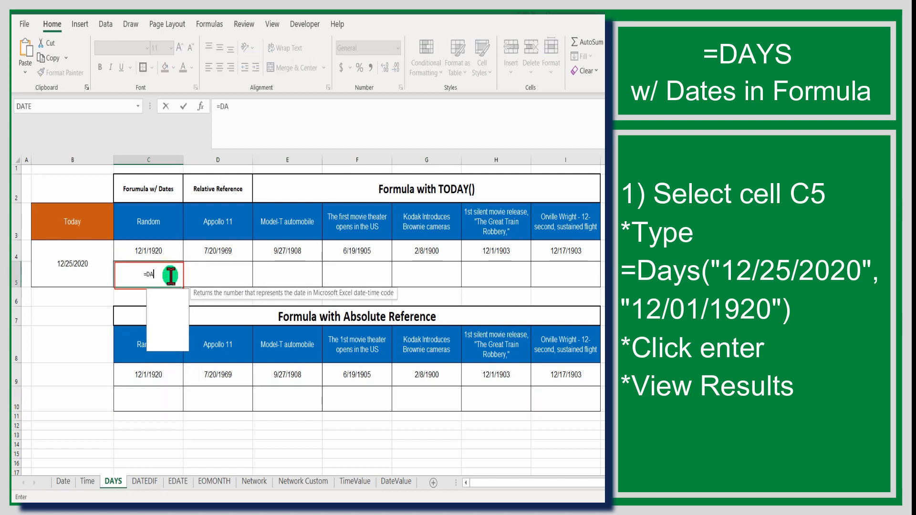
pyautogui.write('YS(')
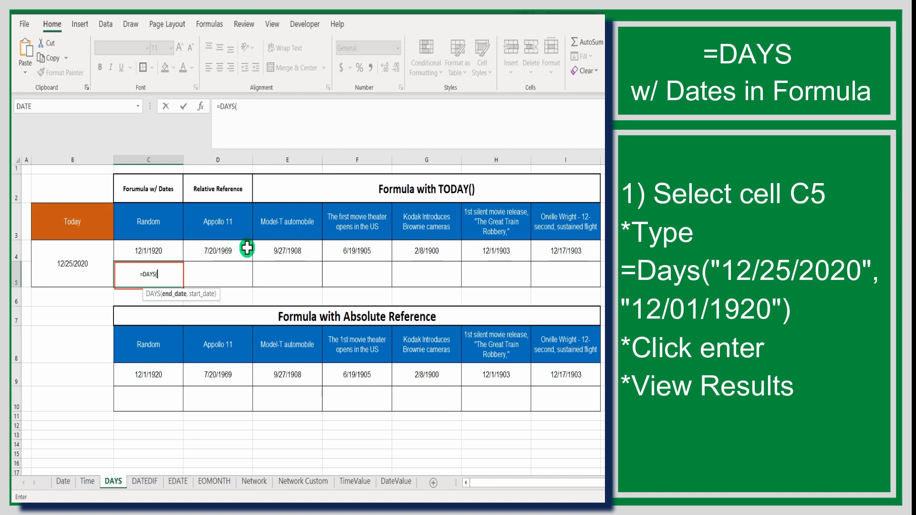
pyautogui.write('"1')
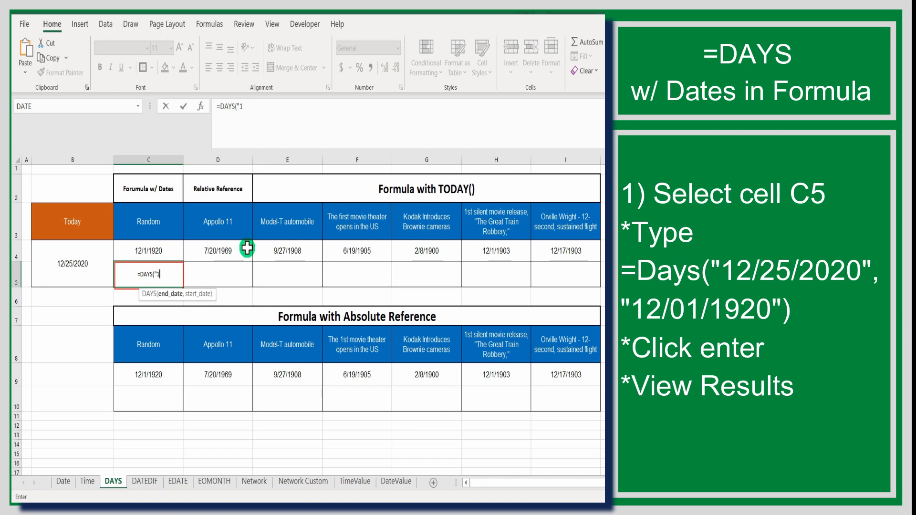
pyautogui.write('2/25')
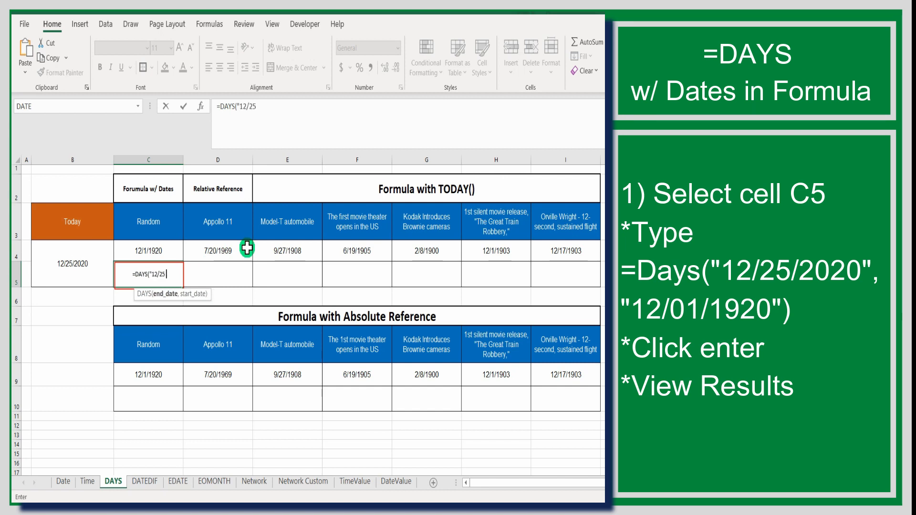
pyautogui.write('"2020"')
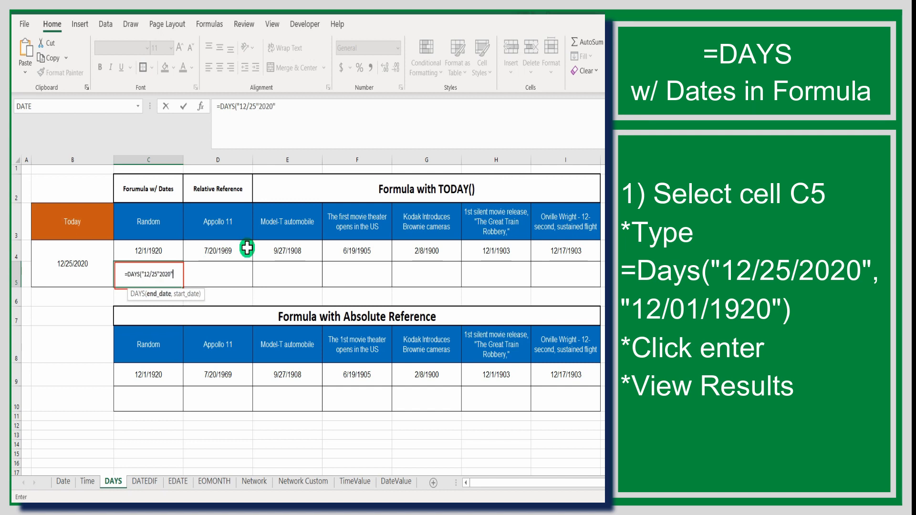
pyautogui.press('BackSpace')
pyautogui.press('BackSpace')
pyautogui.press('BackSpace')
pyautogui.press('BackSpace')
pyautogui.press('BackSpace')
pyautogui.press('BackSpace')
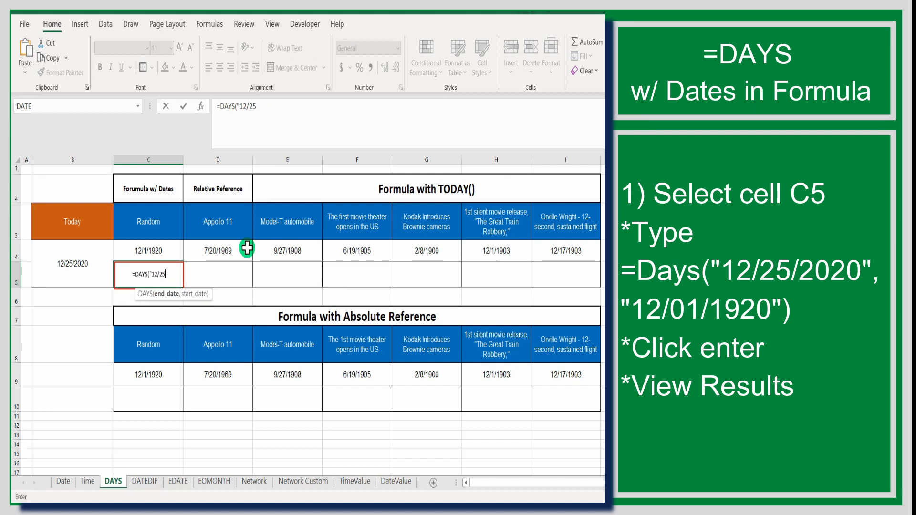
pyautogui.write('/2020",')
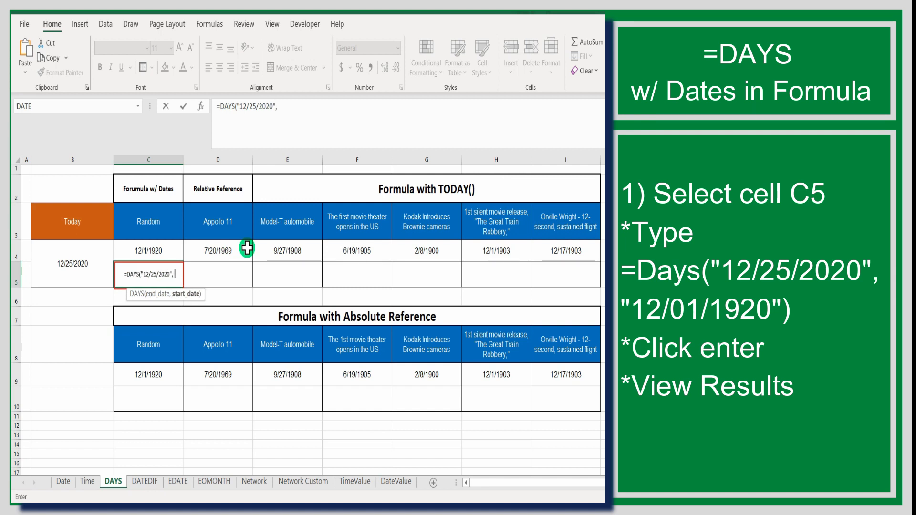
pyautogui.write(' "')
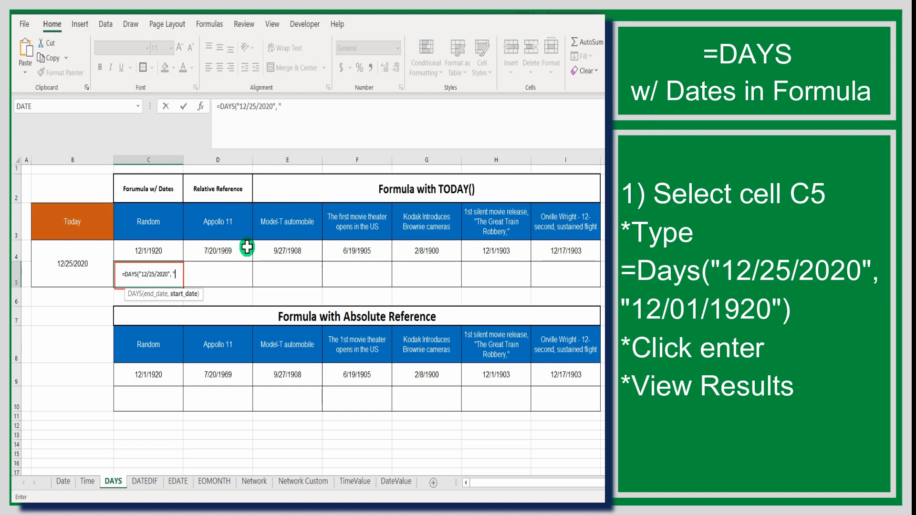
pyautogui.write('12/1')
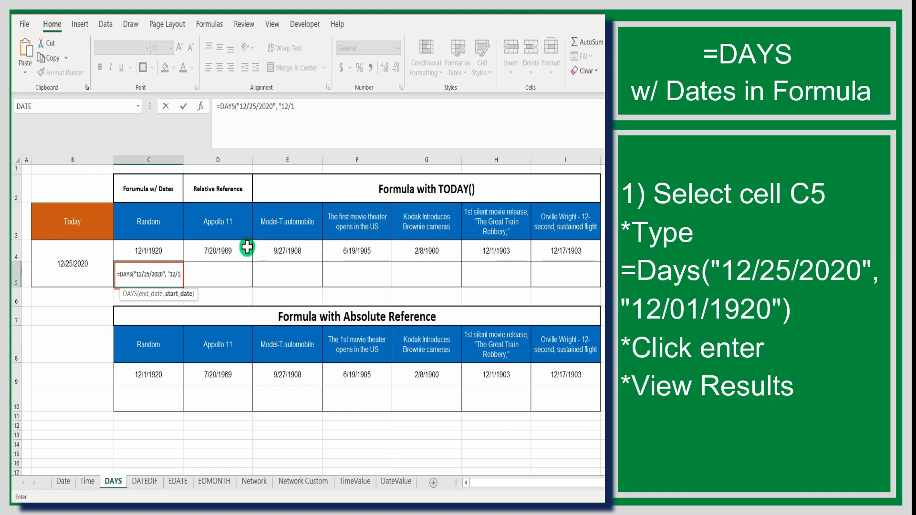
pyautogui.write('/1920"')
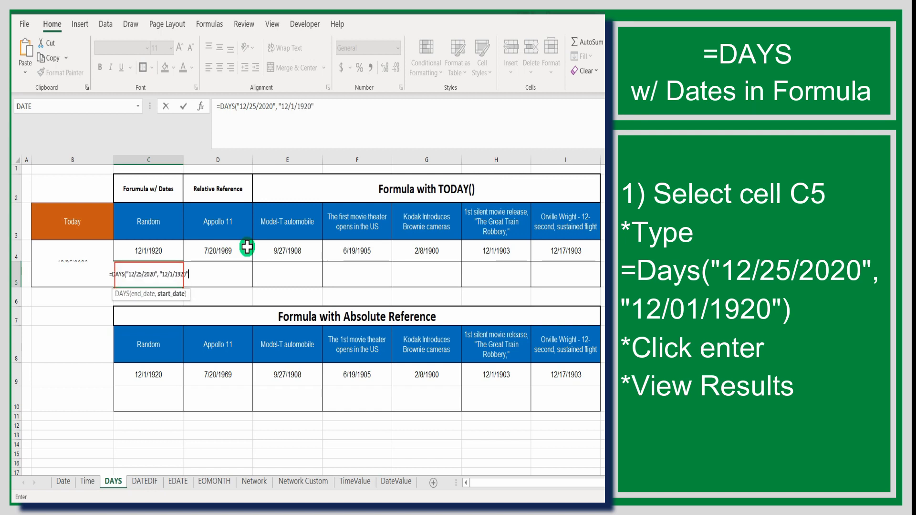
pyautogui.write(')')
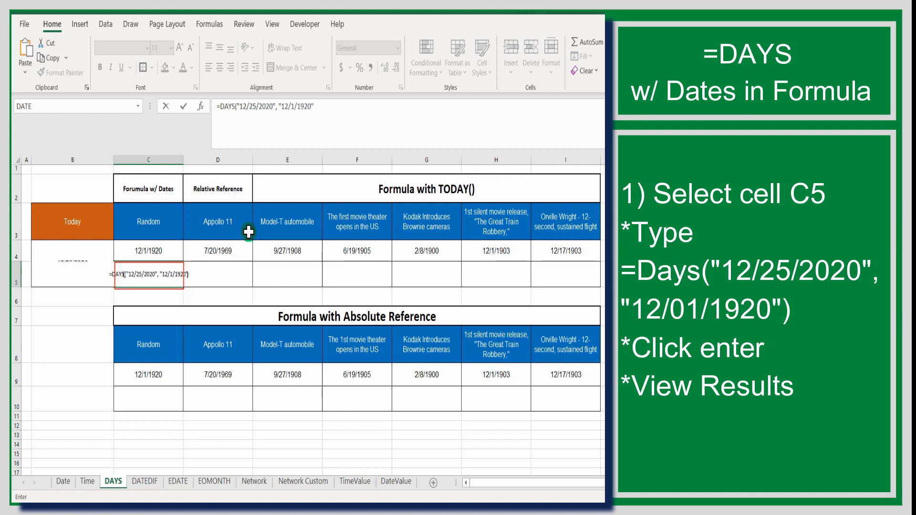
pyautogui.press('Return')
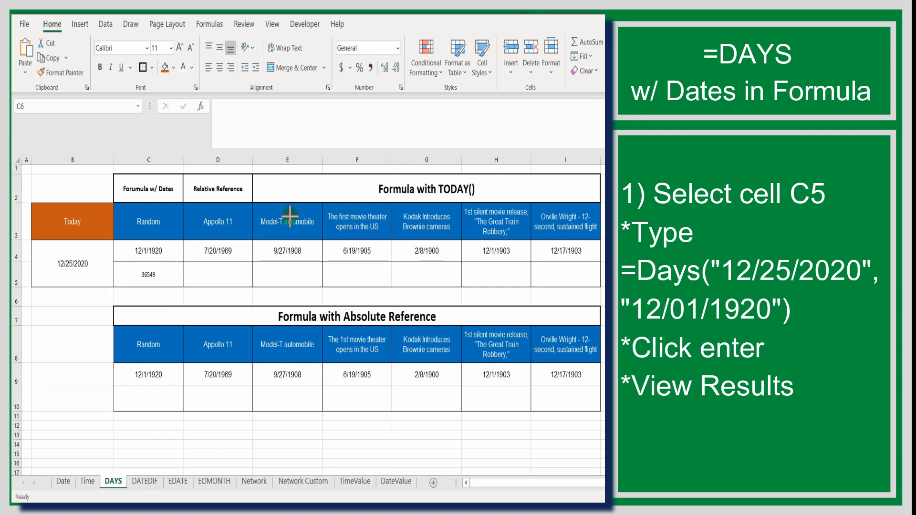
# - Enter the formula =DAYS(B4,D4) in cell D5, using relative references for the end and start dates
pyautogui.moveTo(184, 261); pyautogui.dragTo(251, 286)
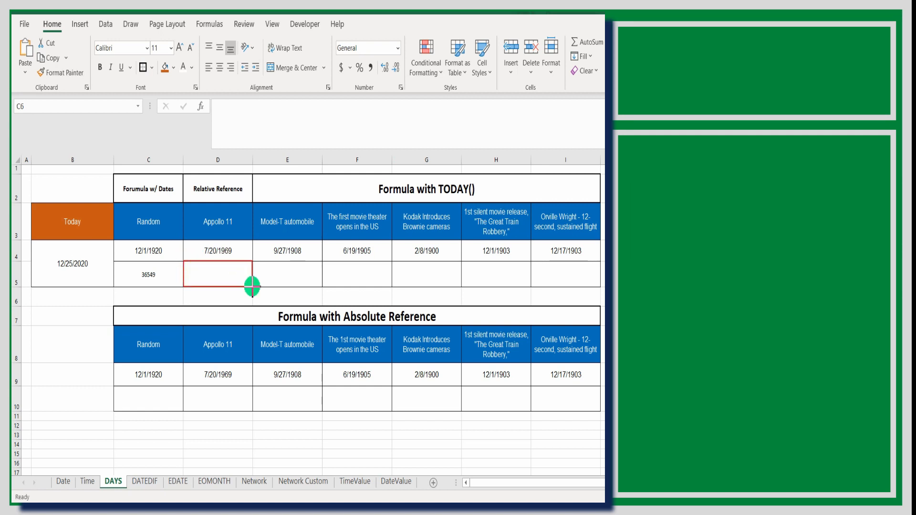
pyautogui.click(218, 270)
pyautogui.write('=')
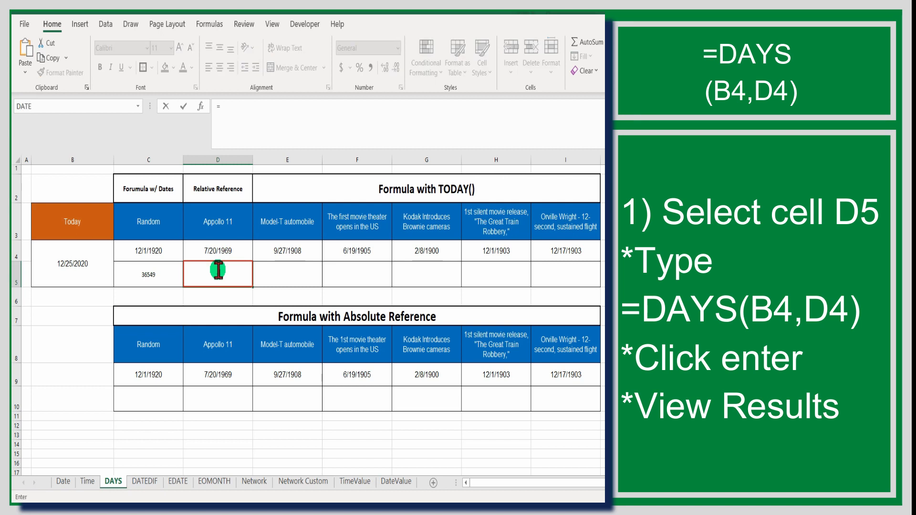
pyautogui.write('DAY')
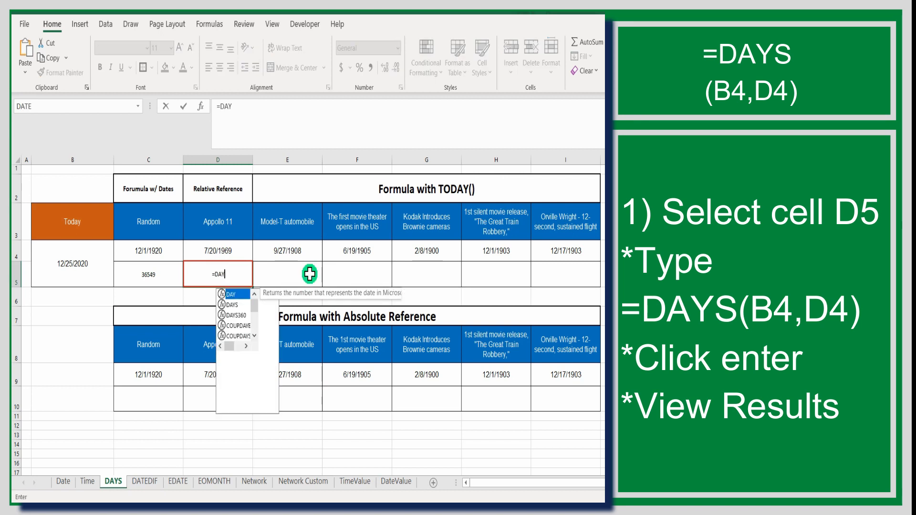
pyautogui.write('S(')
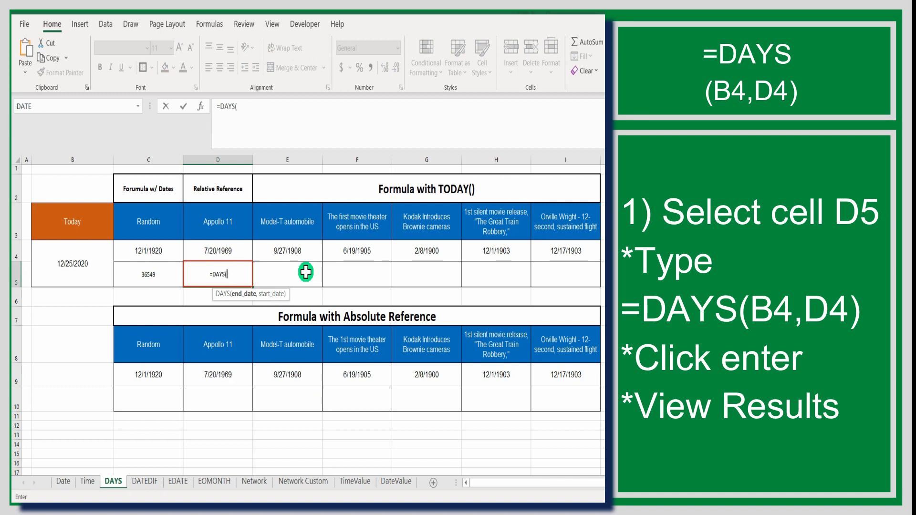
pyautogui.click(83, 266)
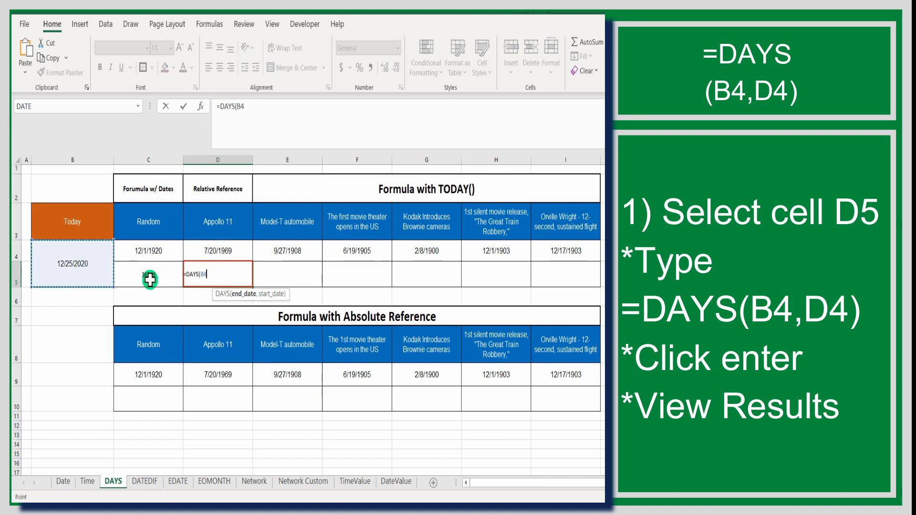
pyautogui.write(',')
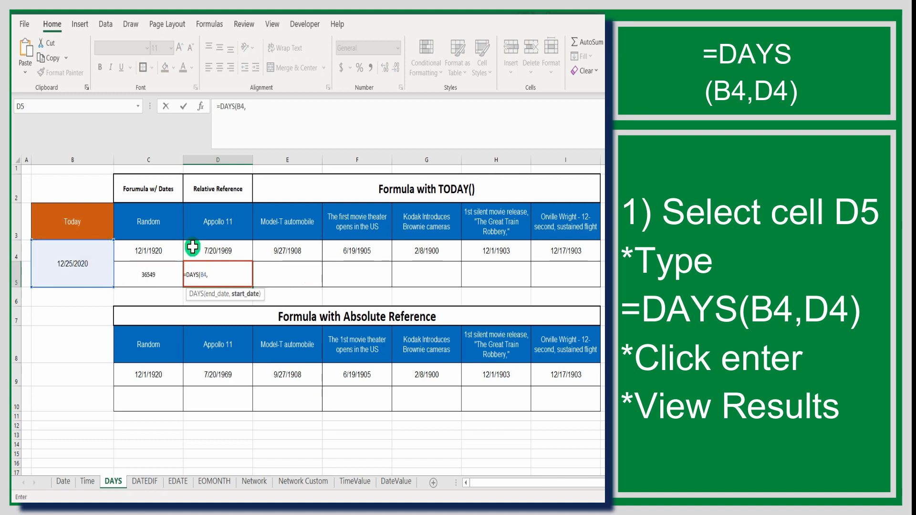
pyautogui.click(235, 247)
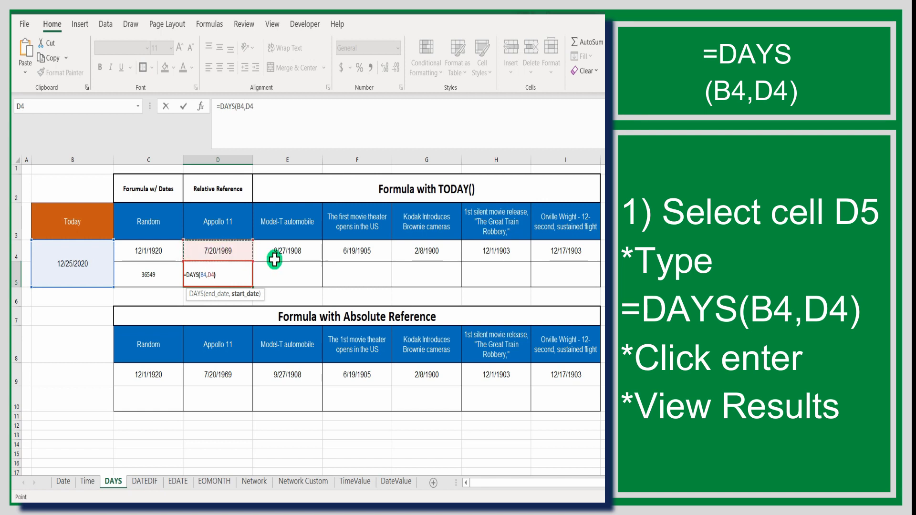
pyautogui.write(')')
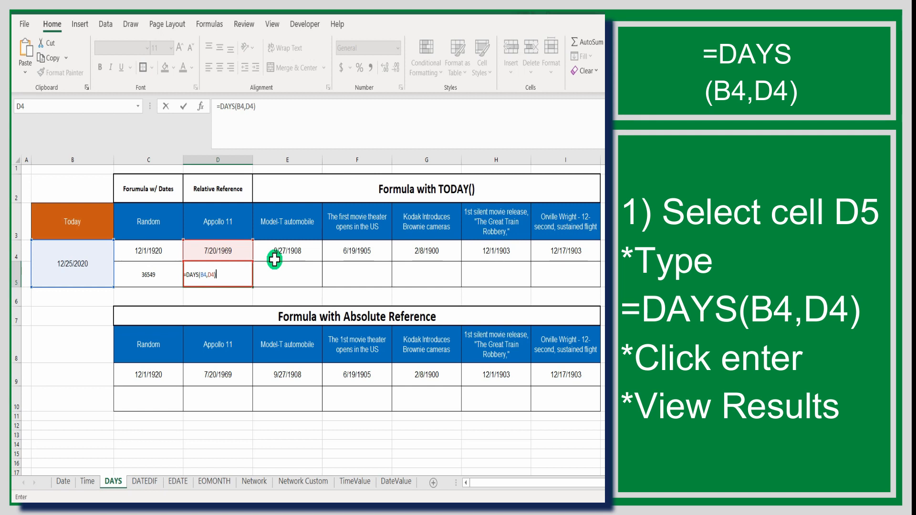
pyautogui.press('Return')
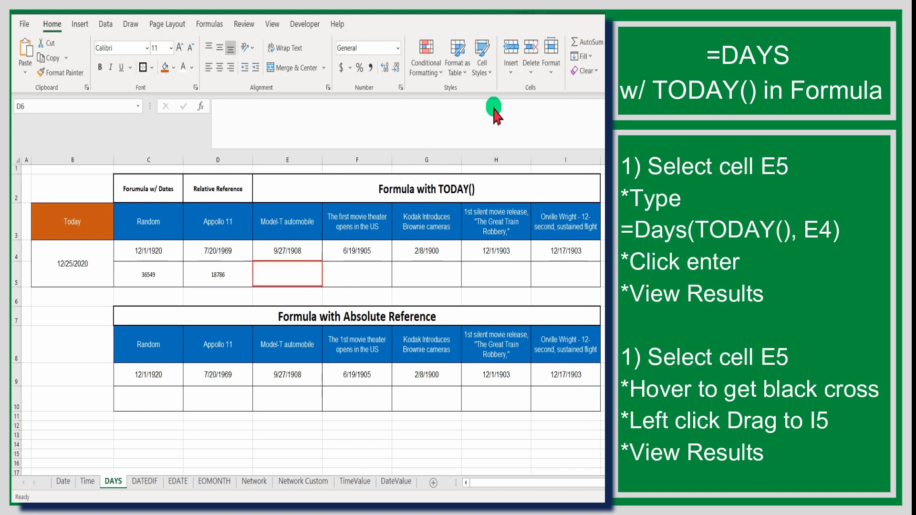
# - Enter the formula =DAYS(TODAY(),E4) in cell E5 to count the days from the Model-T date to the current date
pyautogui.click(304, 272)
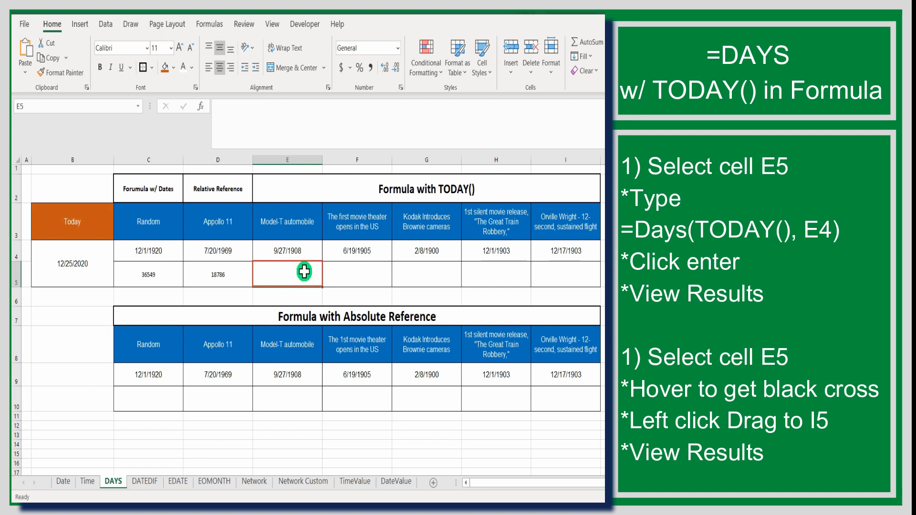
pyautogui.write('=')
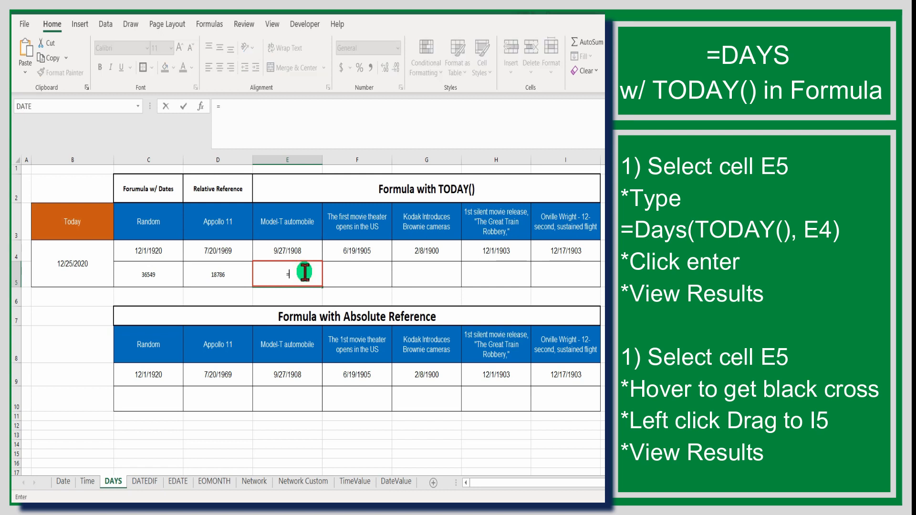
pyautogui.write('DAYS')
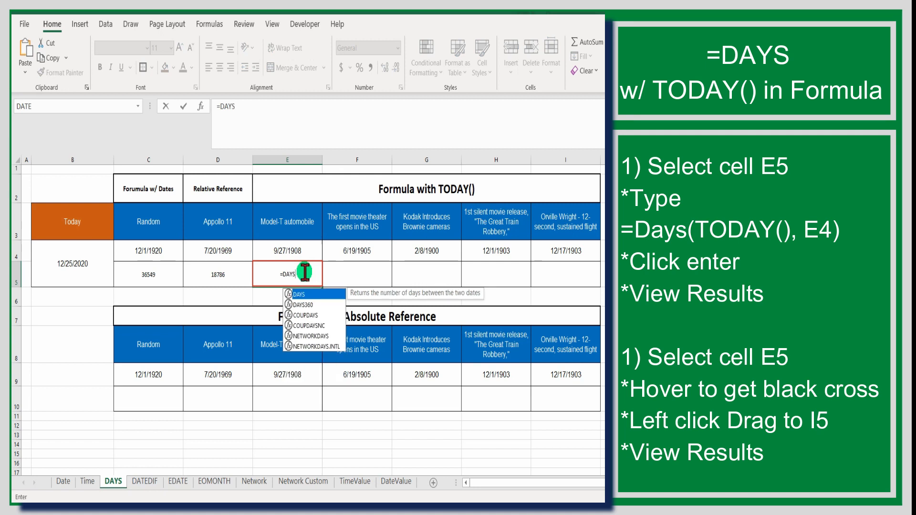
pyautogui.write('(')
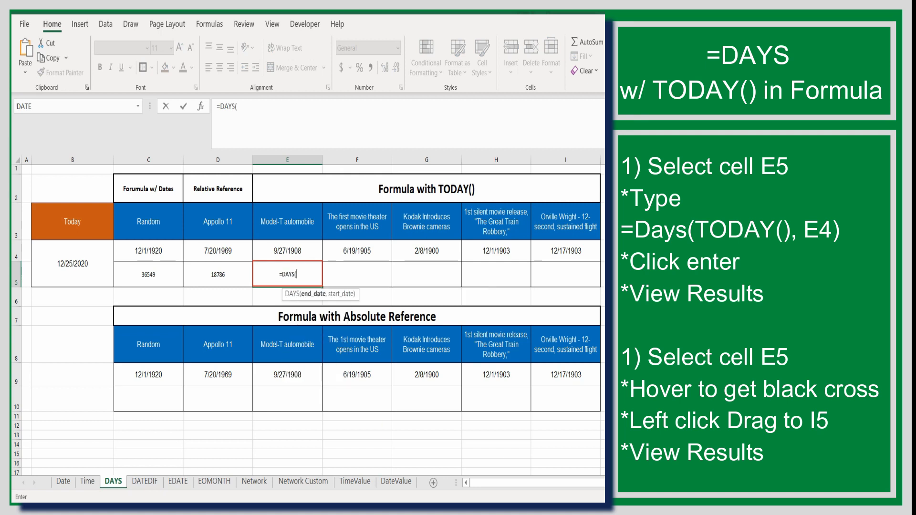
pyautogui.write('TODA')
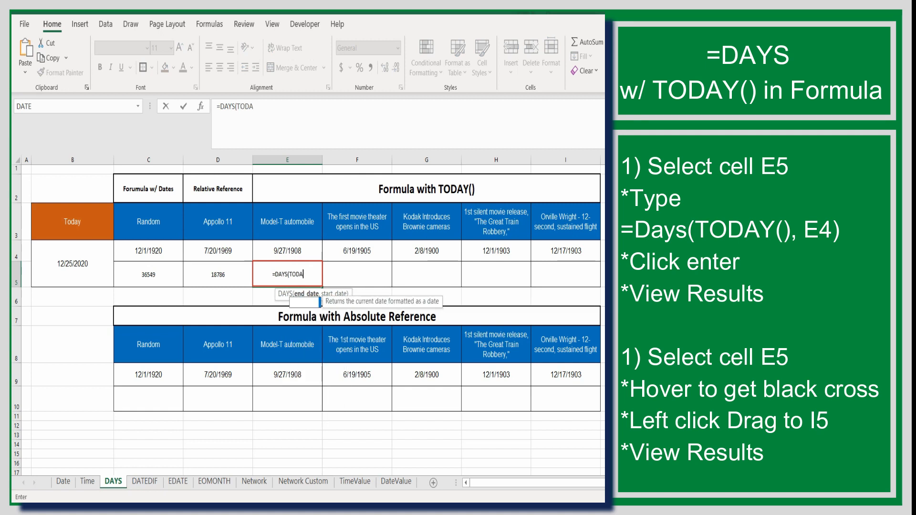
pyautogui.write('Y()')
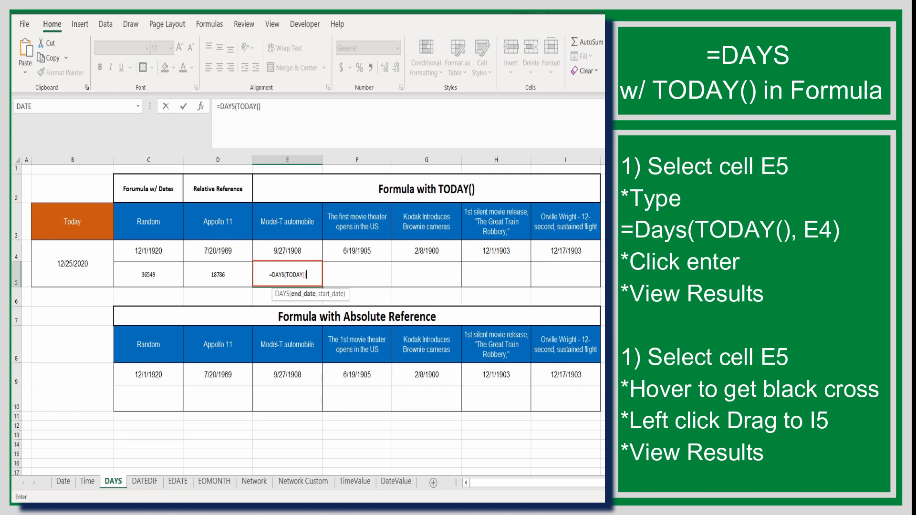
pyautogui.write(',')
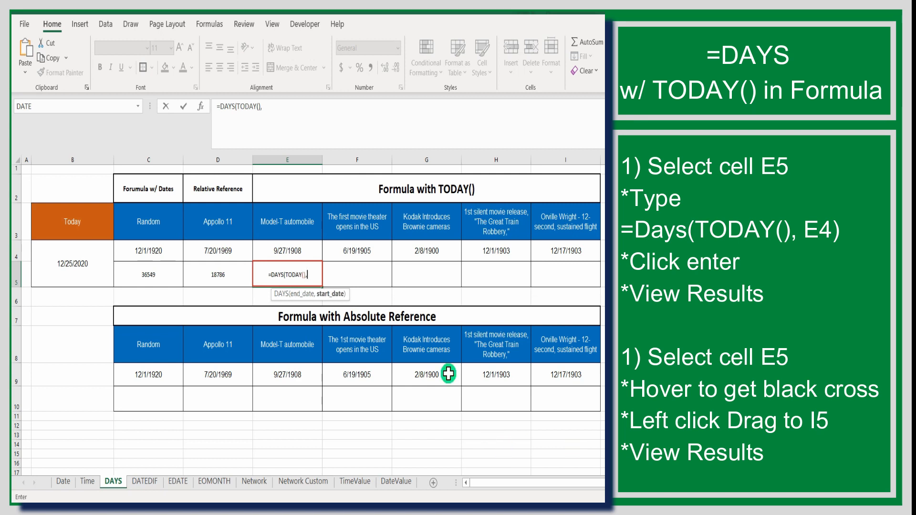
pyautogui.click(283, 248)
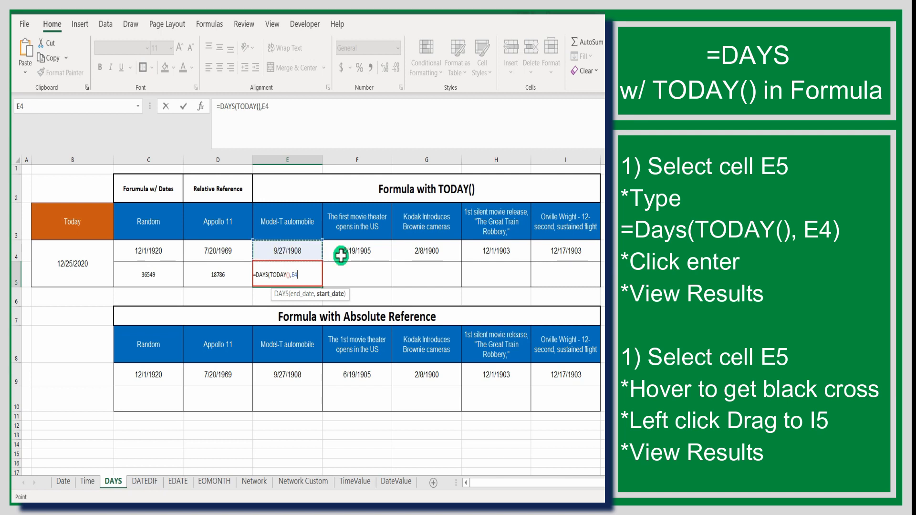
pyautogui.write(')')
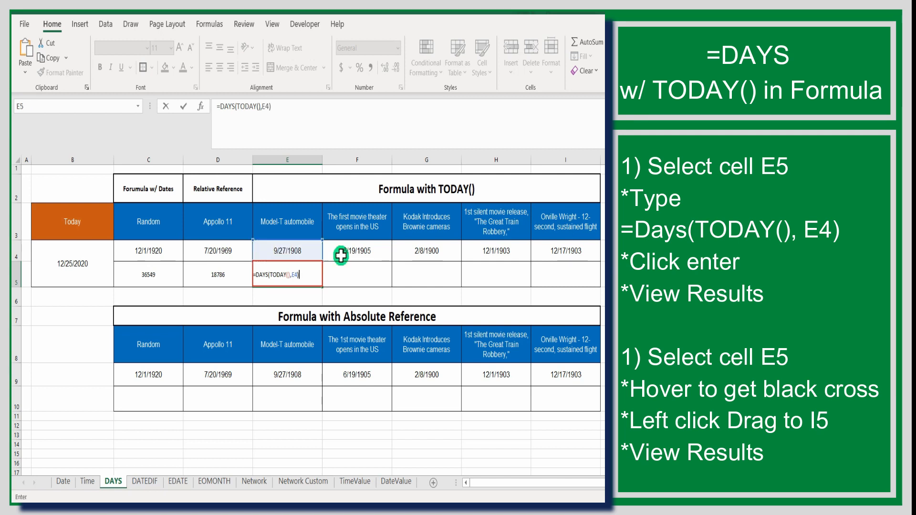
pyautogui.press('Return')
# - Fill the TODAY() formula from cell E5 across through cell I5
pyautogui.click(776, 302)
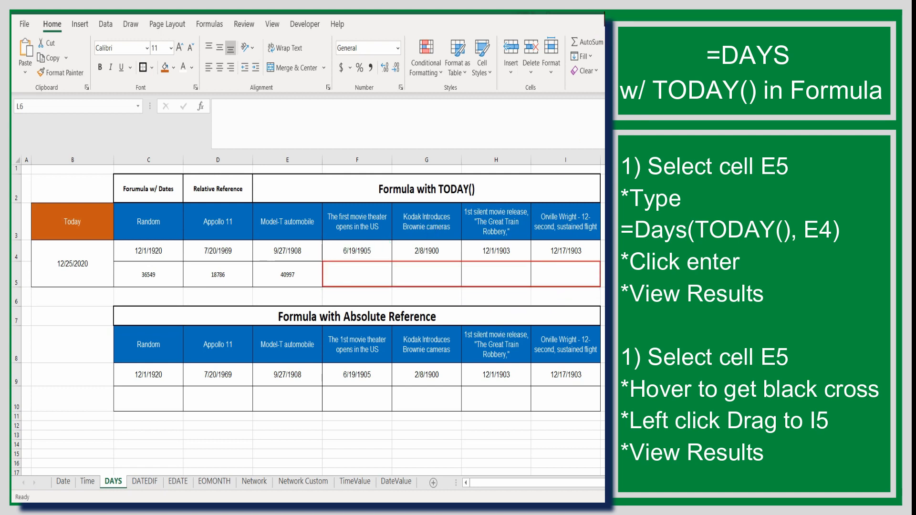
pyautogui.click(292, 273)
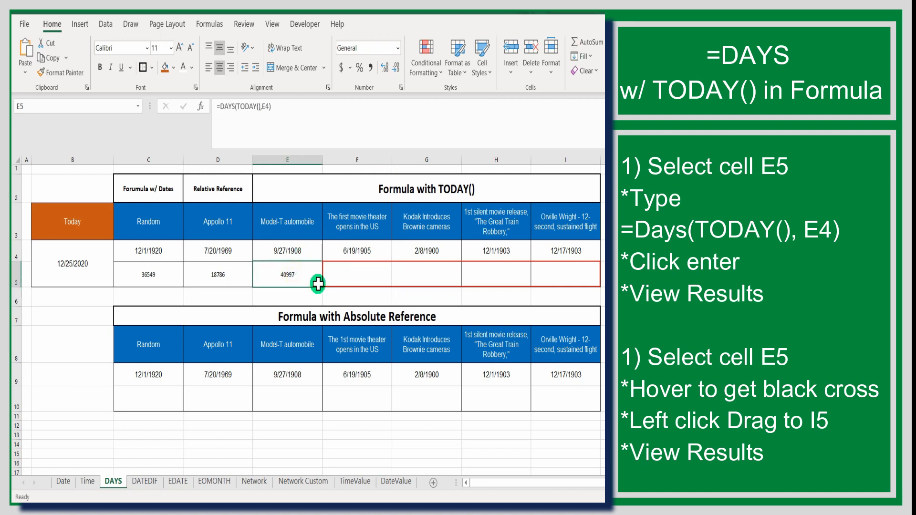
pyautogui.moveTo(321, 288); pyautogui.dragTo(575, 276)
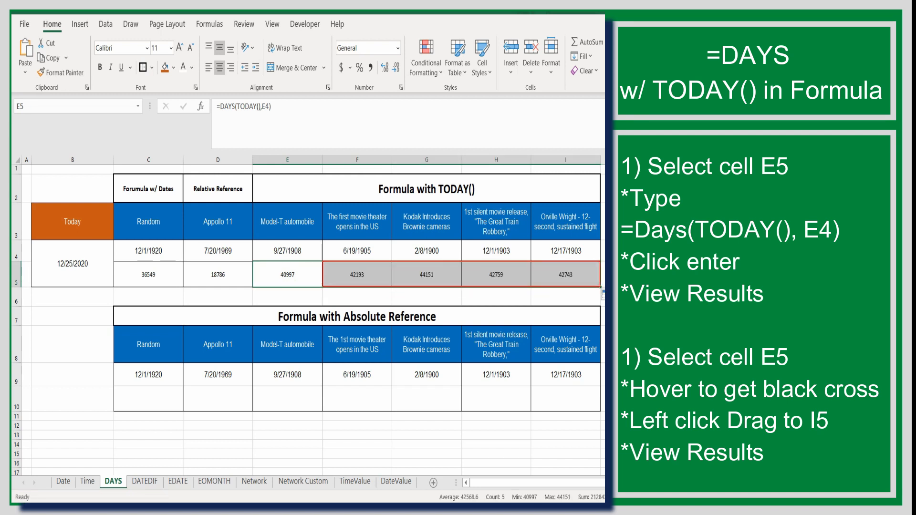
# - Inspect the filled TODAY() formulas in cells F5, G5 and I5 to check which date cell each one references
pyautogui.click(775, 251)
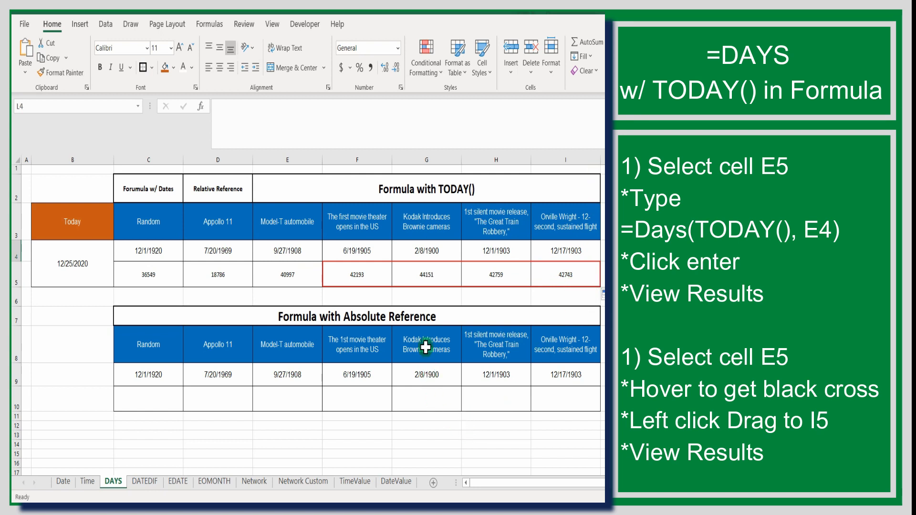
pyautogui.click(426, 270)
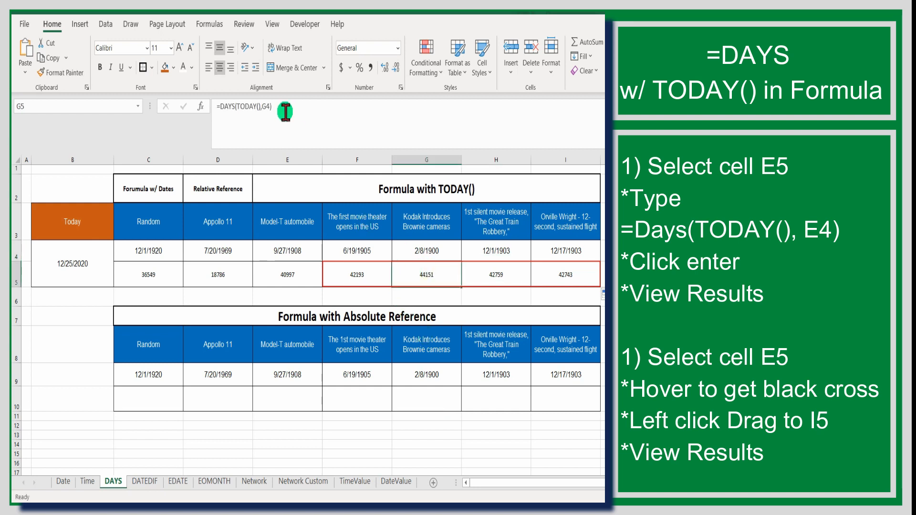
pyautogui.moveTo(282, 108); pyautogui.dragTo(194, 106)
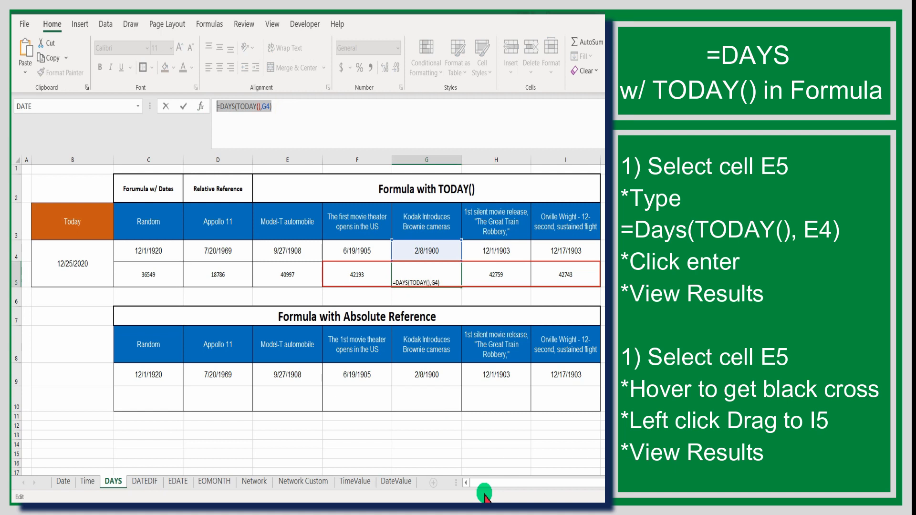
pyautogui.hotkey('ctrl', 'Return')
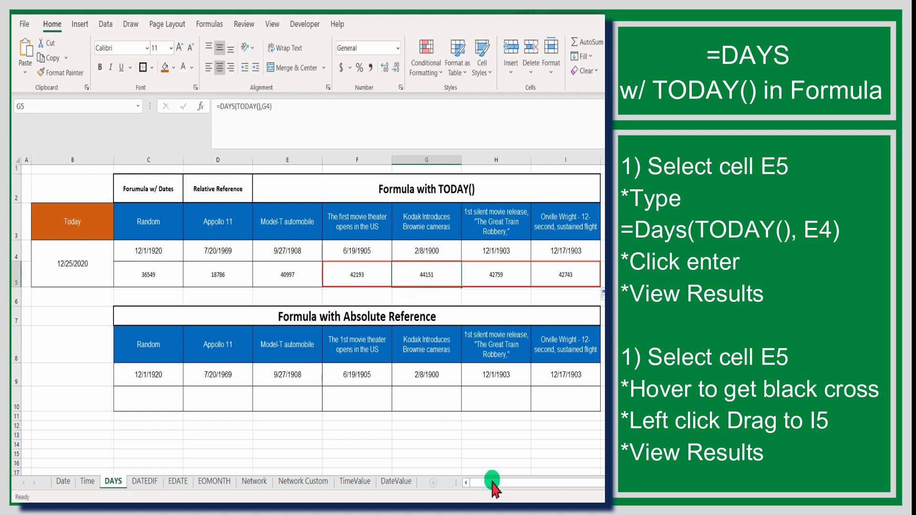
pyautogui.click(571, 278)
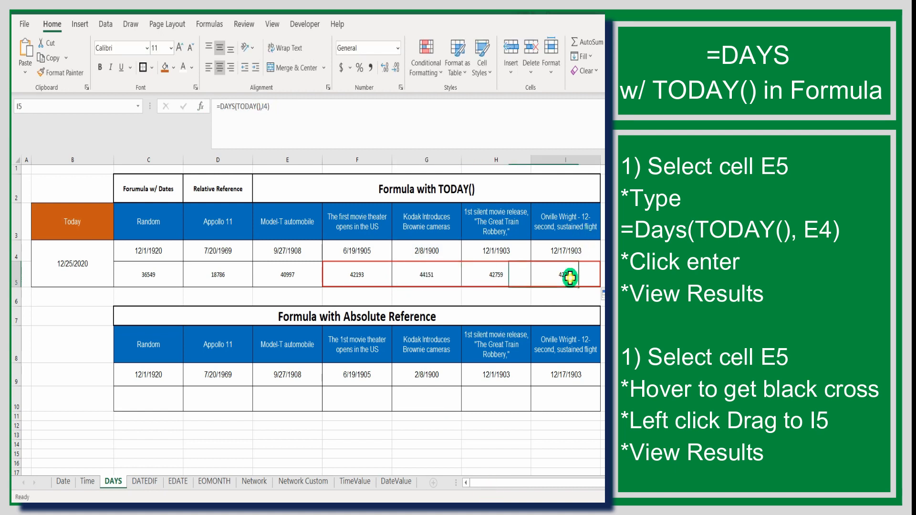
pyautogui.click(334, 123)
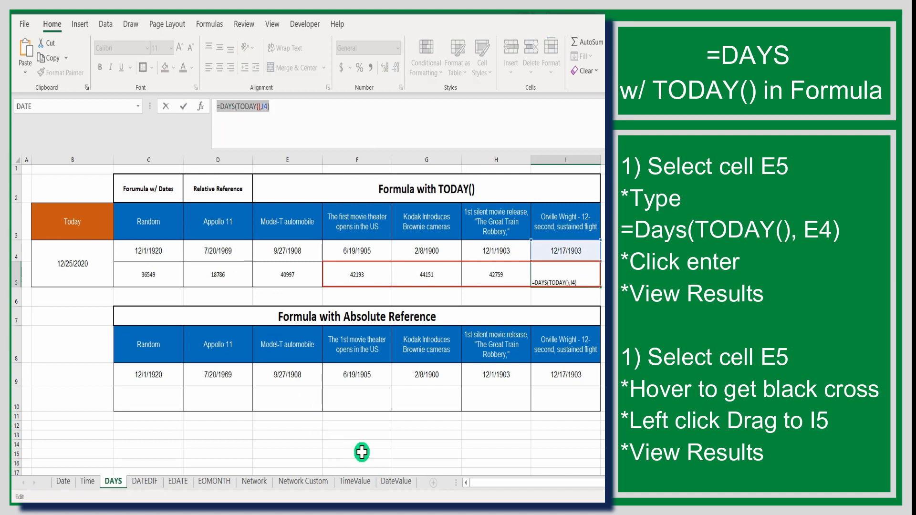
pyautogui.press('Return')
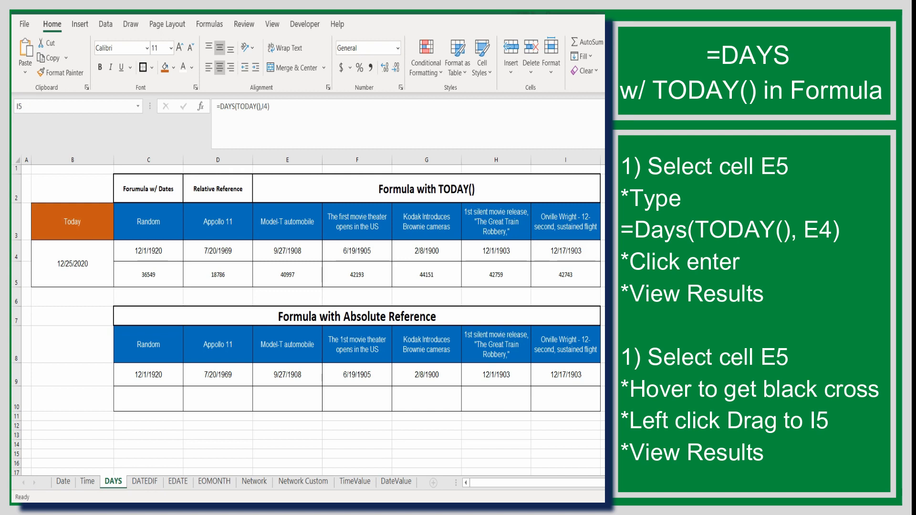
pyautogui.click(351, 279)
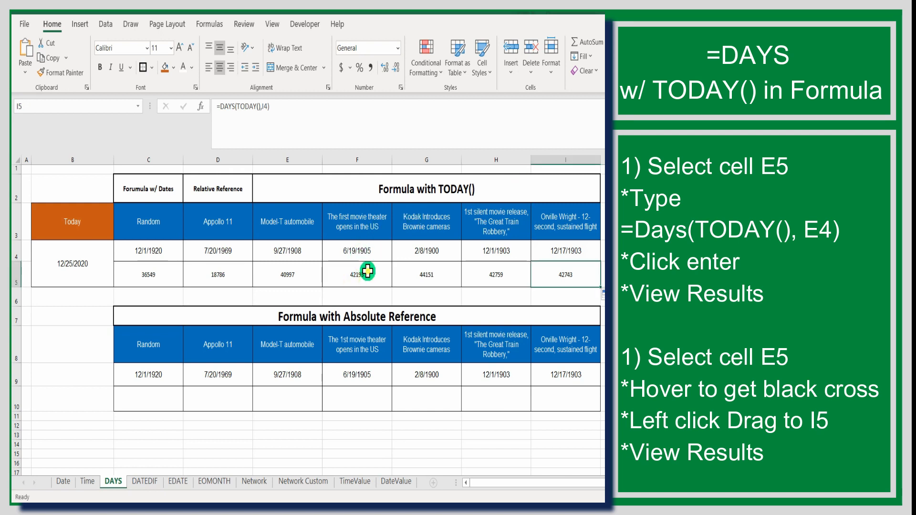
pyautogui.click(368, 271)
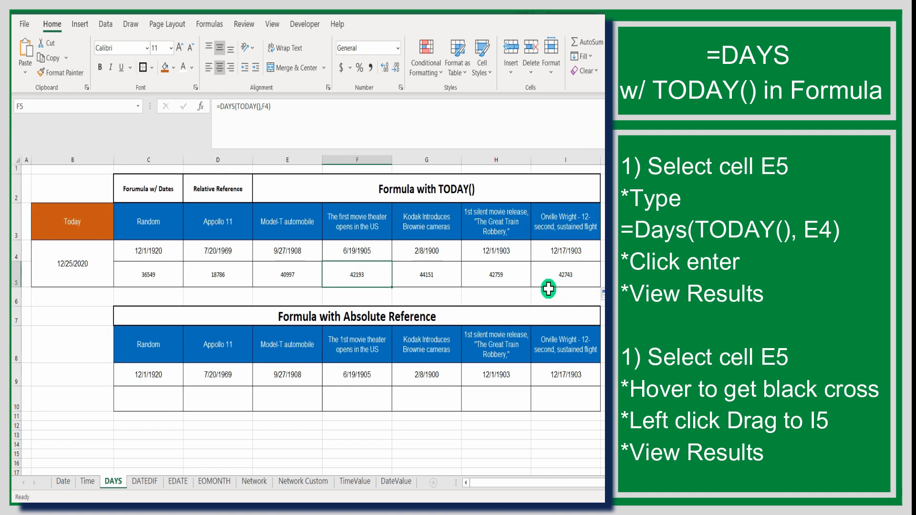
pyautogui.click(447, 273)
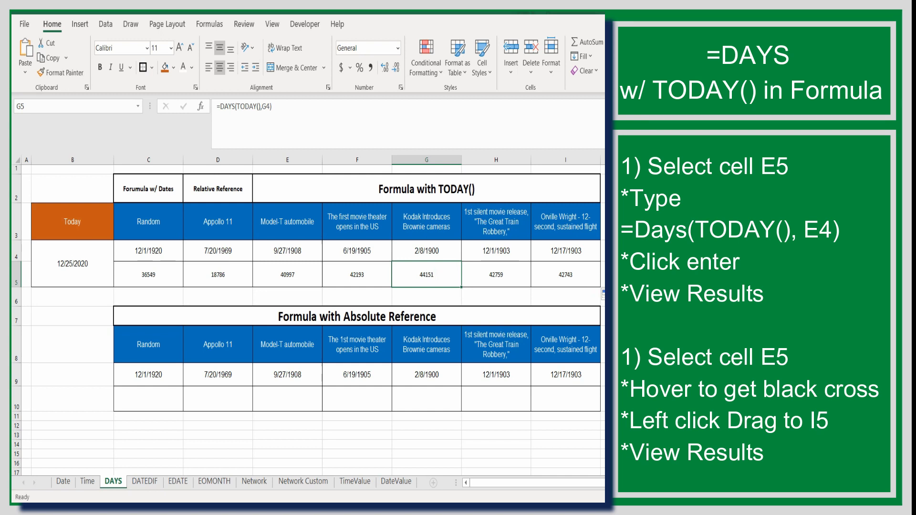
pyautogui.click(588, 270)
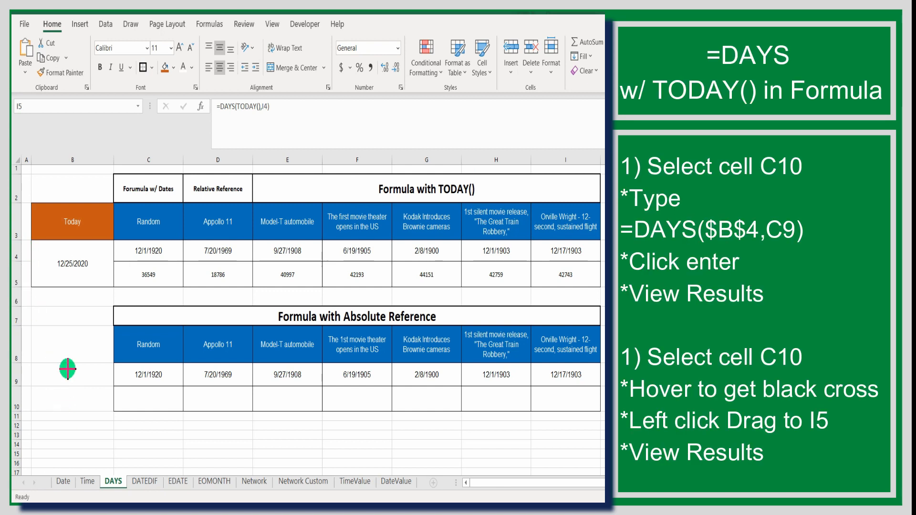
# - Enter the formula =DAYS($B$4,C9) in cell C10, with an absolute reference to the end date in B4
pyautogui.click(72, 266)
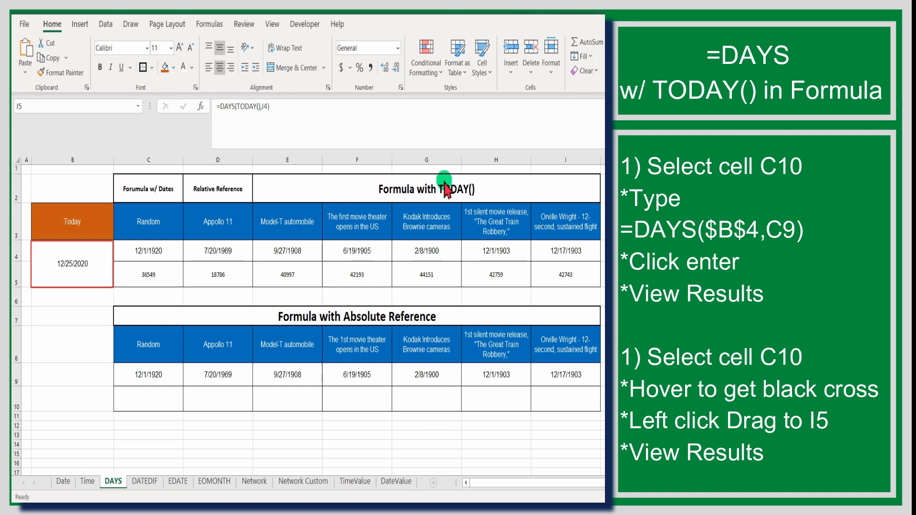
pyautogui.click(154, 395)
pyautogui.write('=')
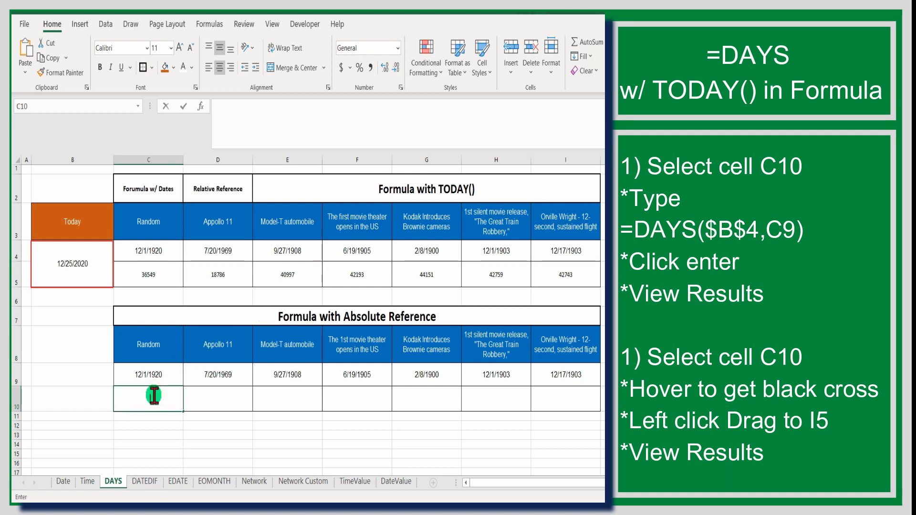
pyautogui.write('DAYS(')
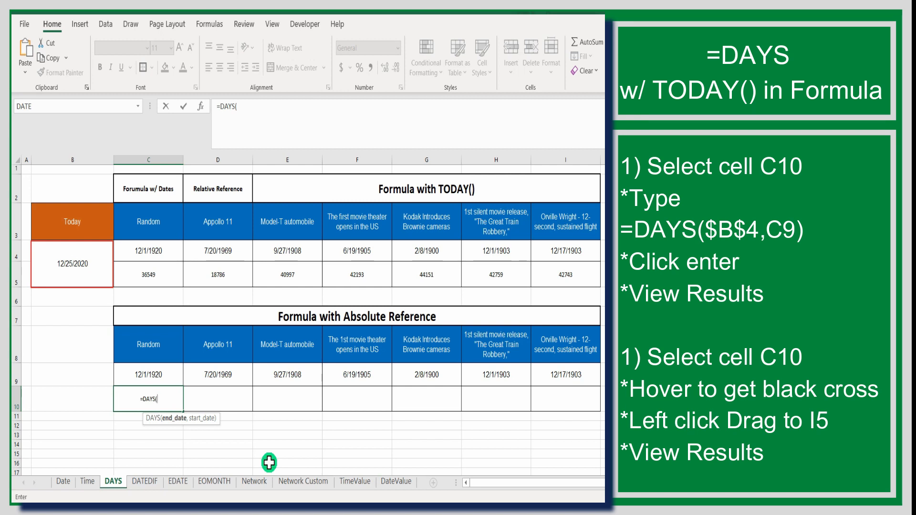
pyautogui.write('$')
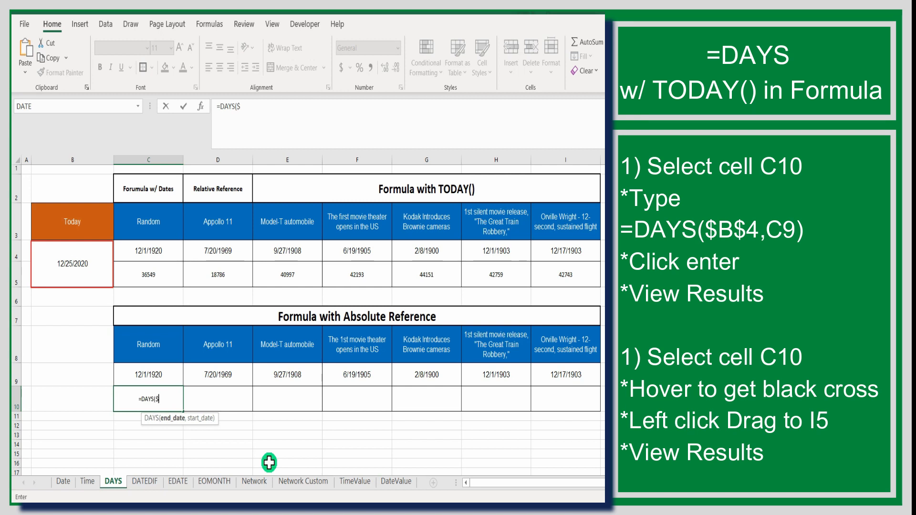
pyautogui.write('B$3')
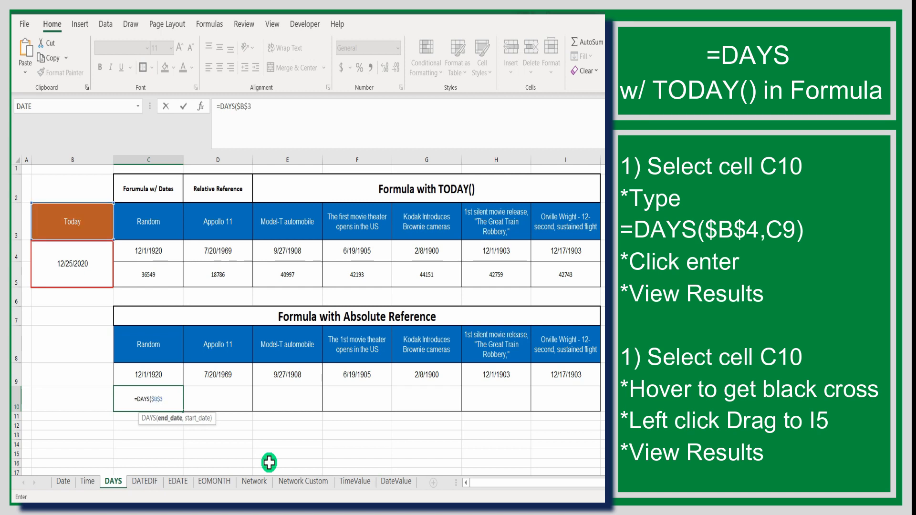
pyautogui.press('BackSpace')
pyautogui.write('4')
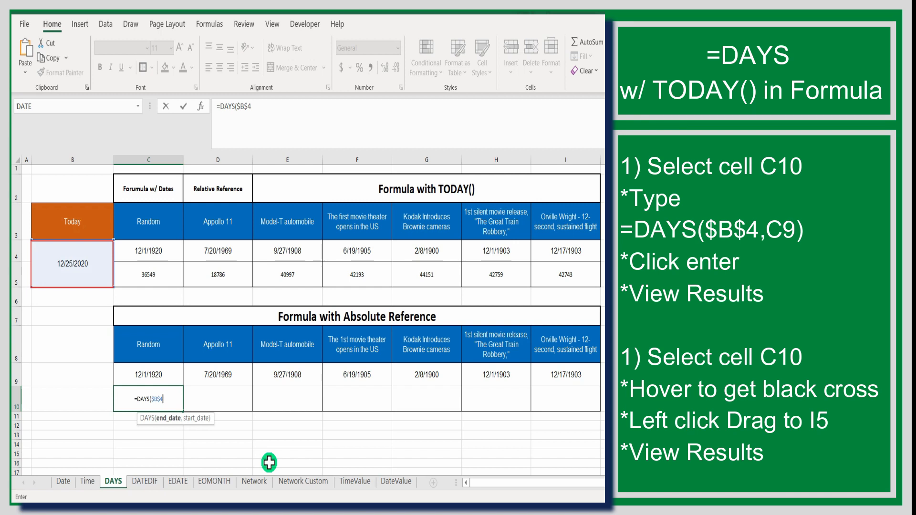
pyautogui.write(',')
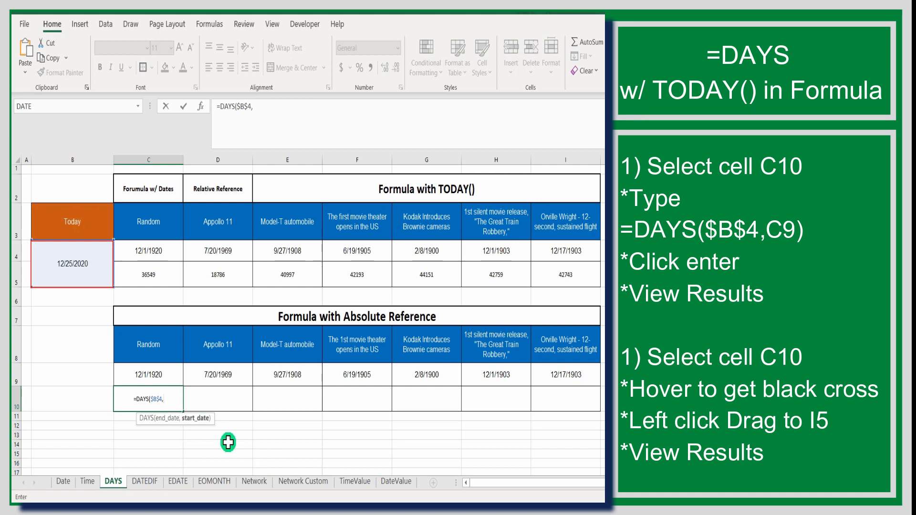
pyautogui.click(164, 370)
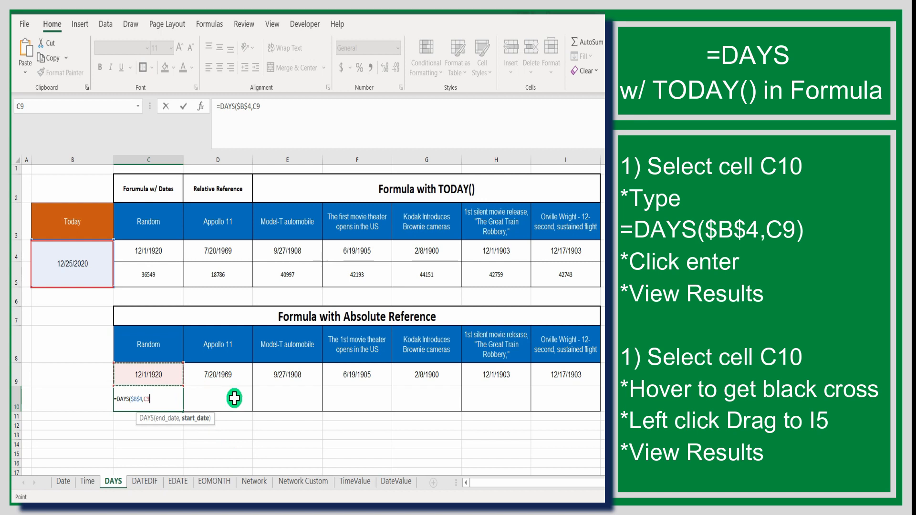
pyautogui.write(')')
pyautogui.press('Return')
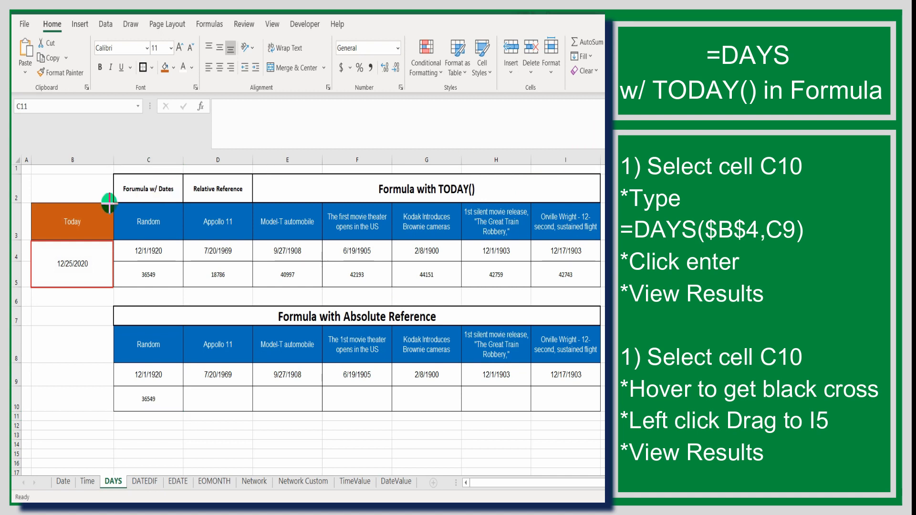
# - Fill the absolute-reference formula from cell C10 across through cell I10
pyautogui.moveTo(112, 201)
pyautogui.mouseDown()
pyautogui.moveTo(165, 262)
pyautogui.moveTo(183, 412)
pyautogui.mouseUp()
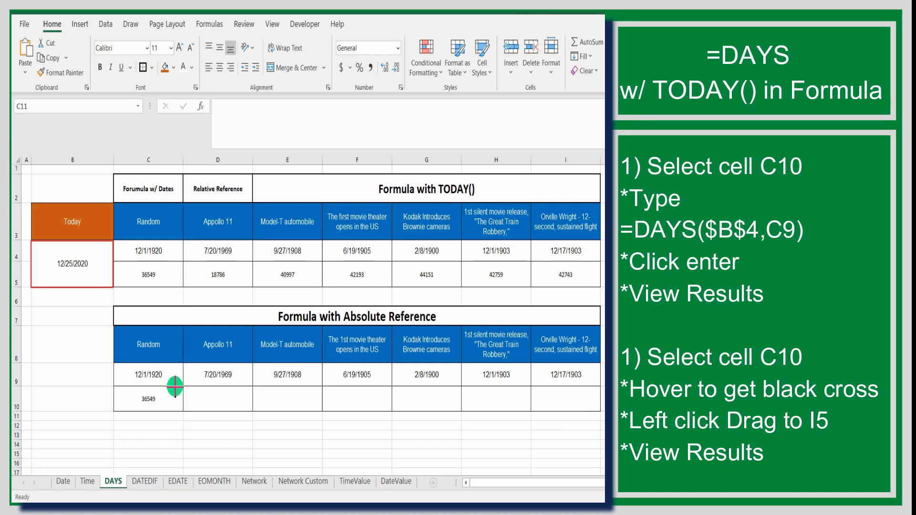
pyautogui.moveTo(187, 385)
pyautogui.mouseDown()
pyautogui.moveTo(461, 409)
pyautogui.moveTo(599, 409)
pyautogui.mouseUp()
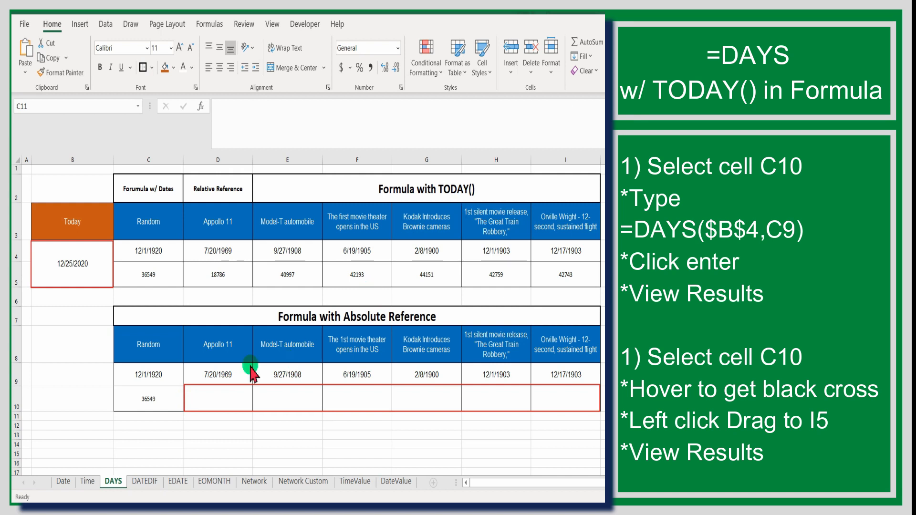
pyautogui.click(153, 400)
pyautogui.moveTo(179, 416); pyautogui.dragTo(571, 409)
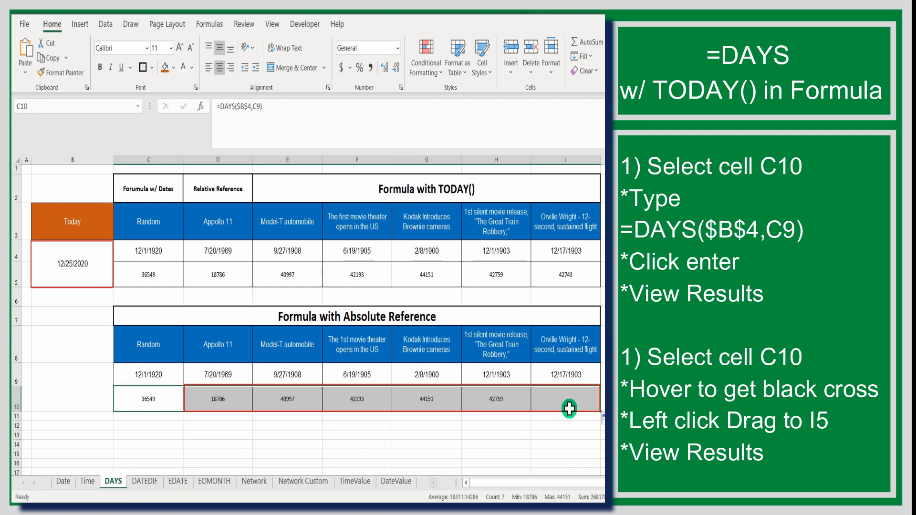